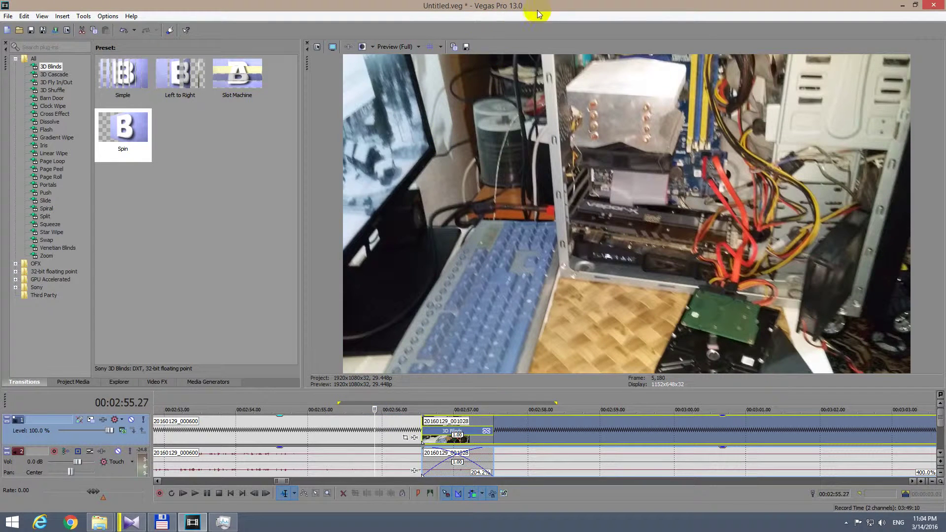
Play back the existing transition starting from 00:02:55.05.
left_click(321, 405)
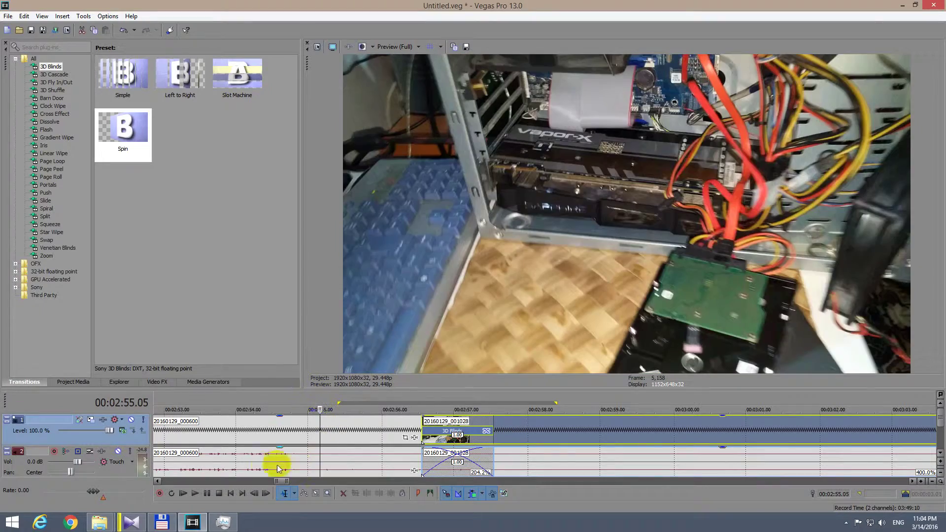
left_click(197, 494)
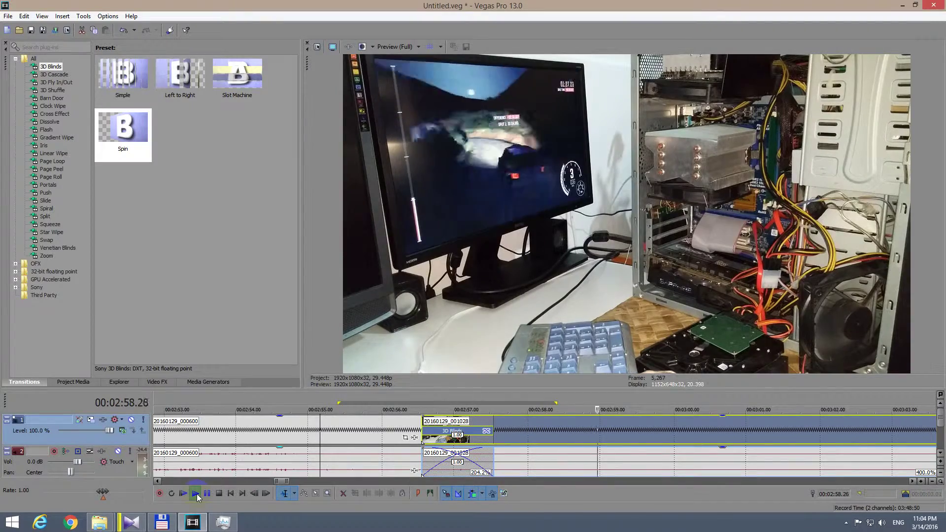
left_click(196, 495)
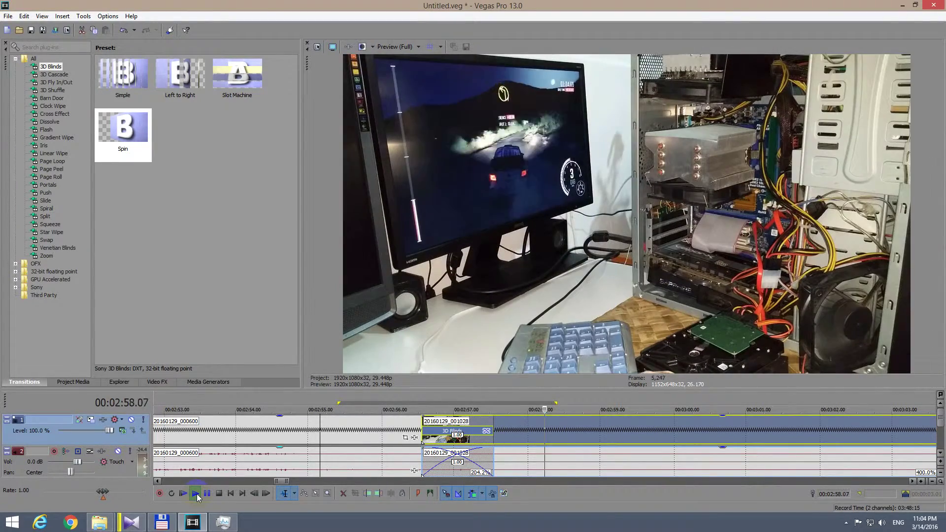
key("space")
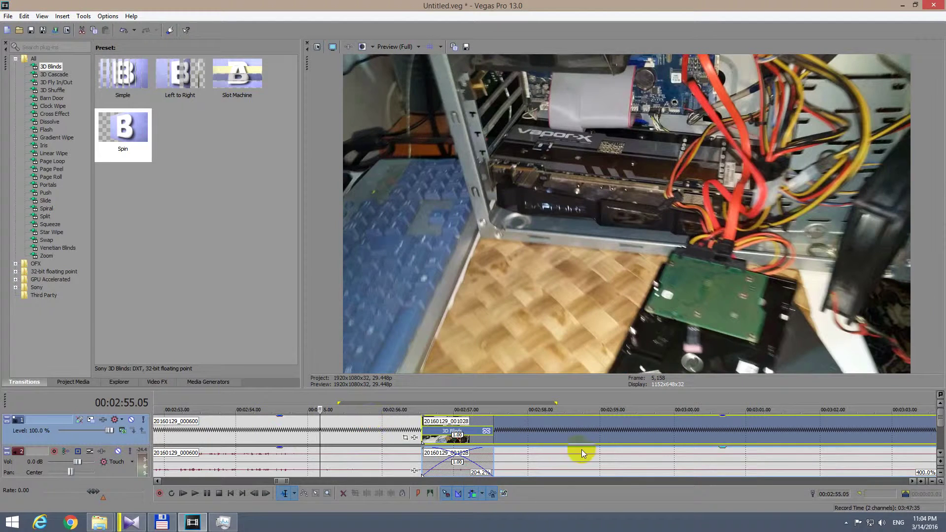
Slide the second clip further over the first so the transition lasts about 2.18 seconds.
mouse_move(563, 432)
left_mouse_down()
mouse_move(597, 432)
mouse_move(528, 432)
mouse_move(653, 434)
mouse_move(577, 438)
left_mouse_up()
scroll(542, 435, "down", 5)
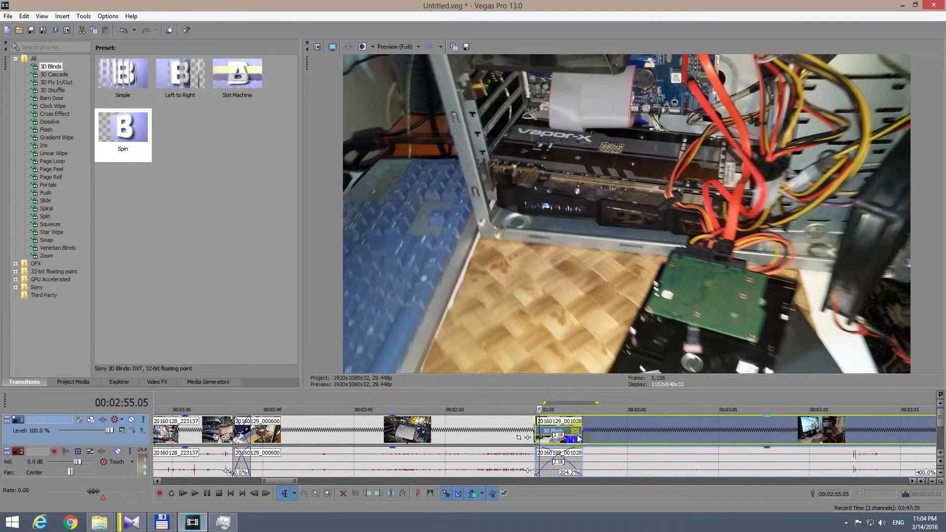
scroll(574, 443, "up", 3)
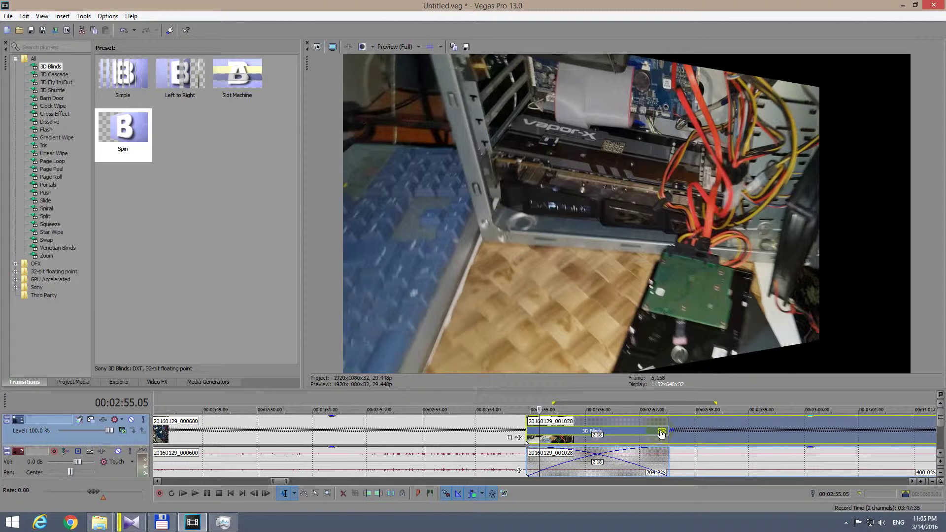
Remove the 3D Blinds transition and move the second clip right, leaving a gap after the first.
left_click(662, 434)
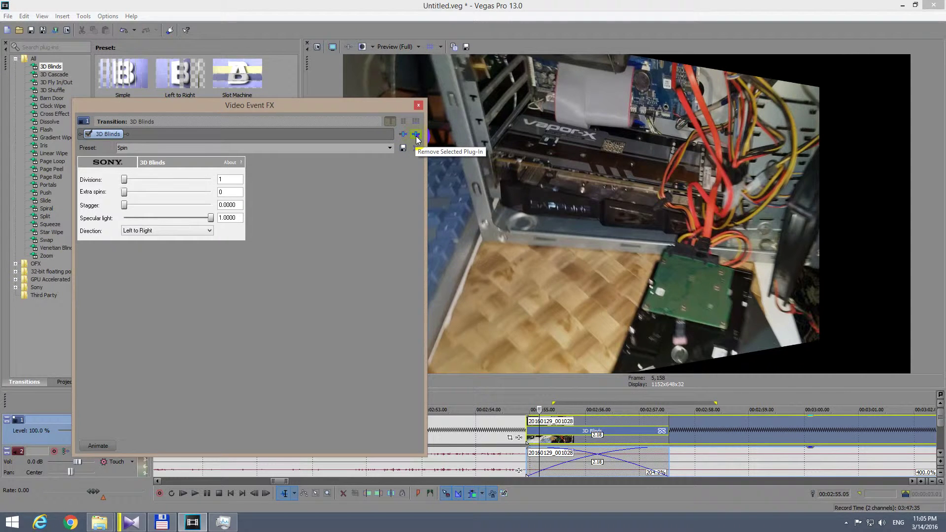
left_click(416, 135)
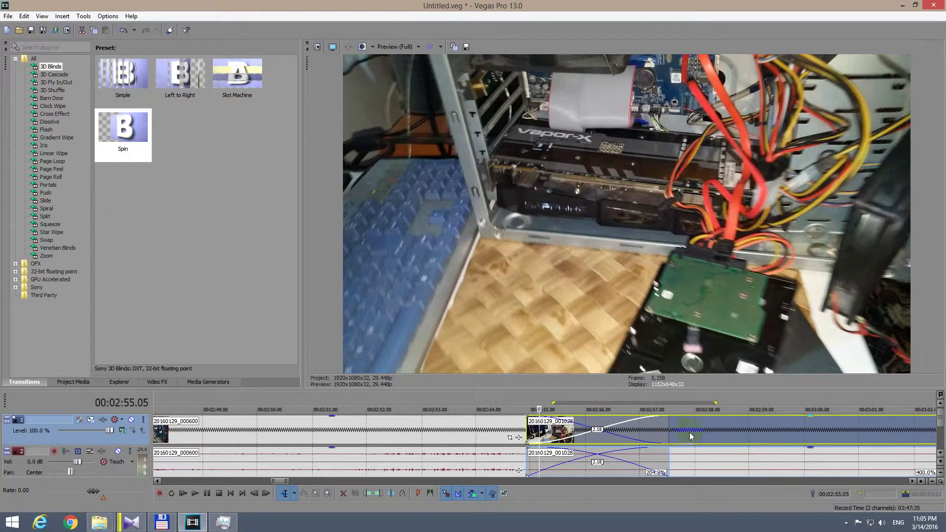
left_click_drag(709, 431, 881, 432)
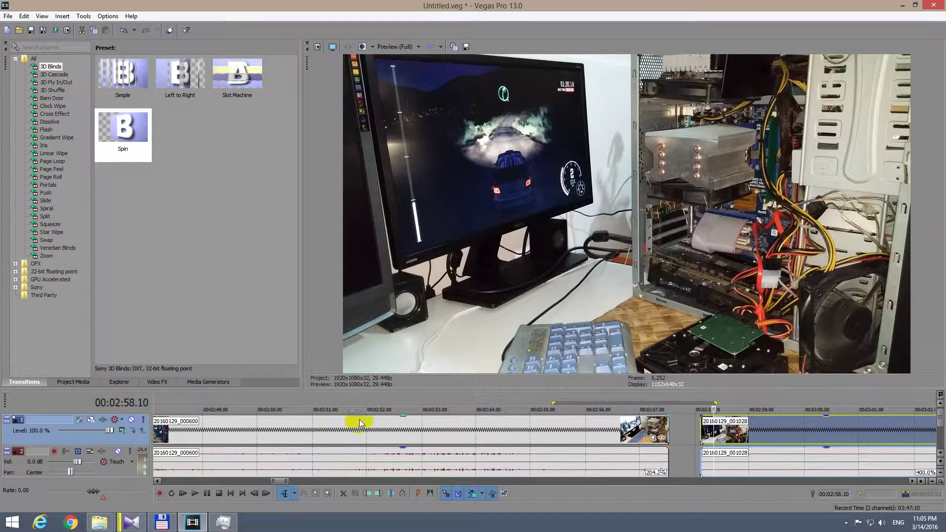
Overlap the second clip onto the first clip's end and preview the crossfade from 00:02:55.20.
left_click_drag(792, 431, 707, 431)
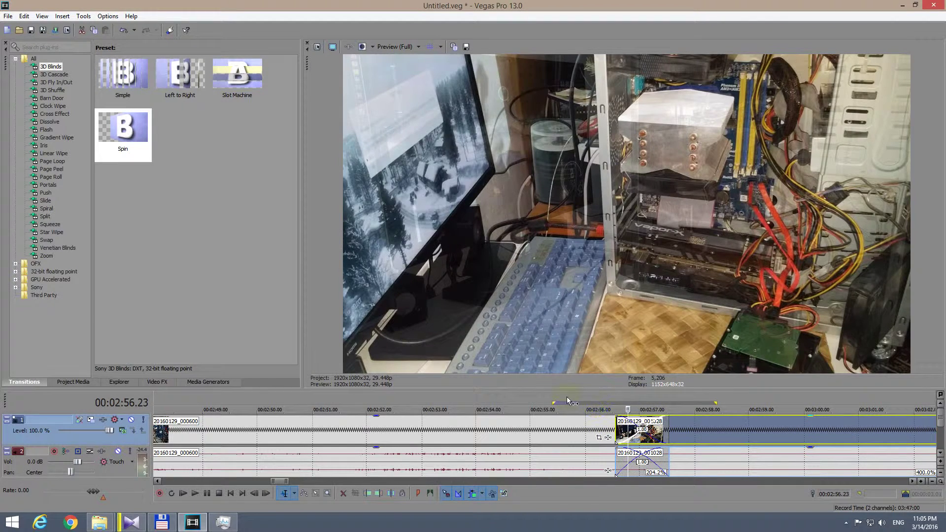
left_click(566, 397)
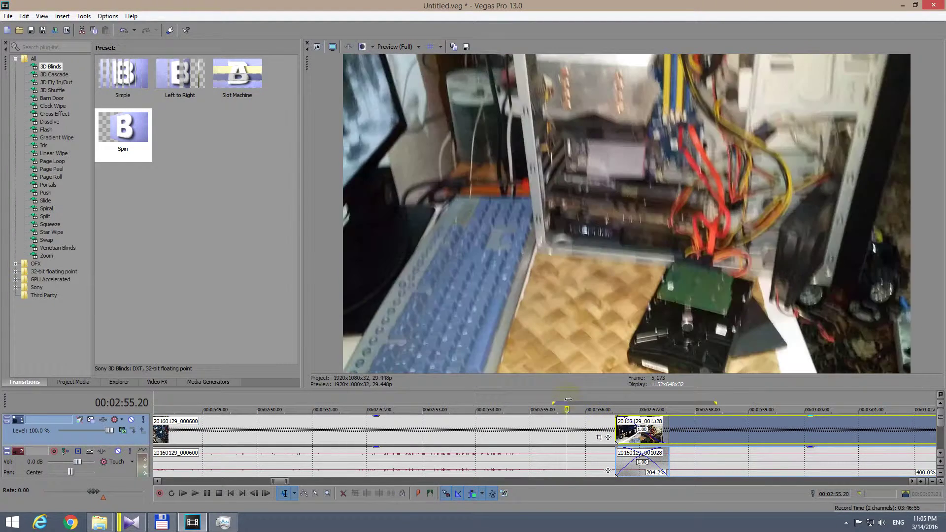
left_click(195, 493)
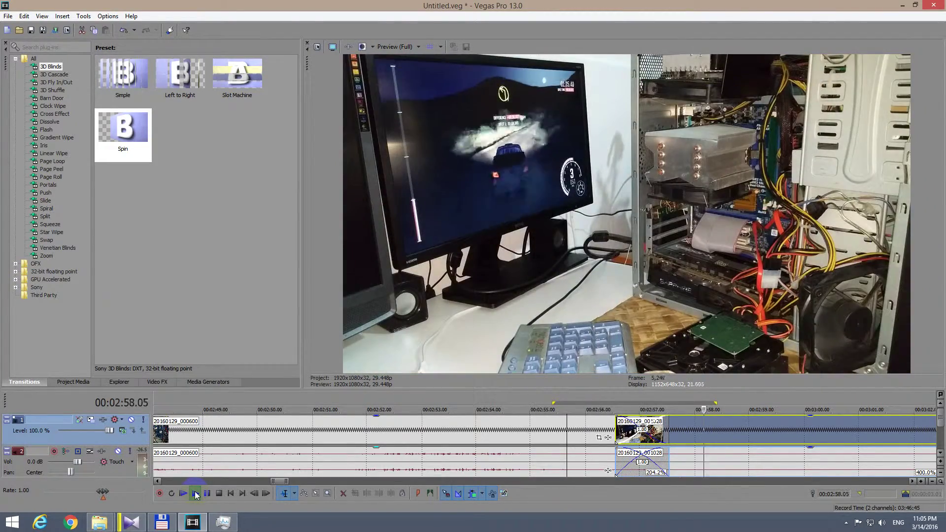
key("space")
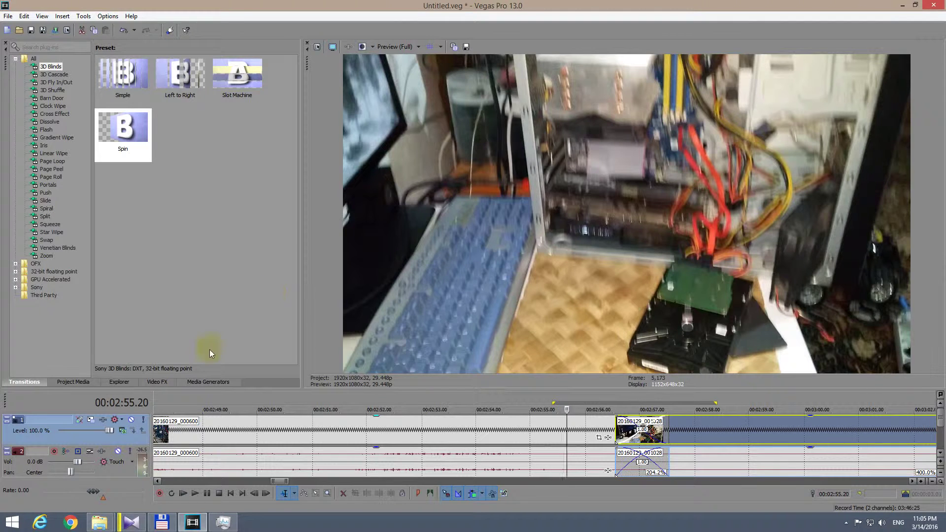
left_click(73, 383)
left_click(35, 382)
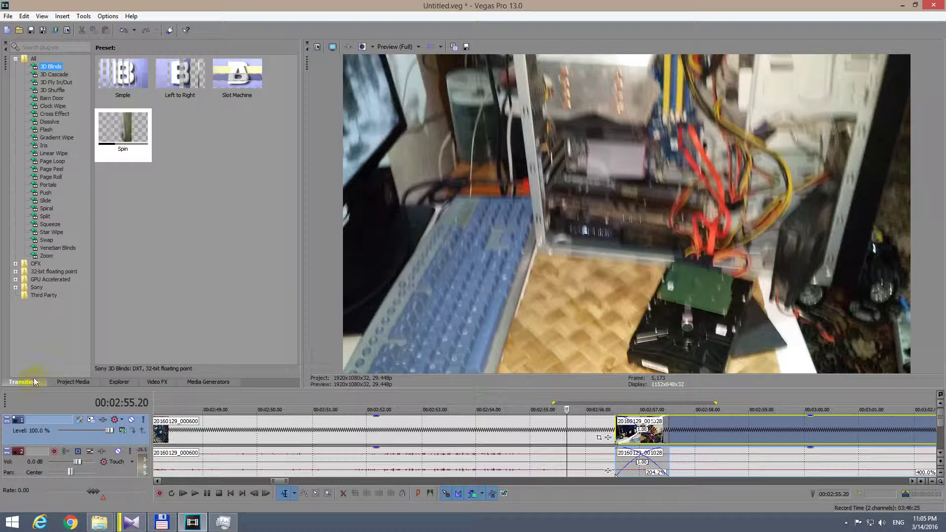
left_click(41, 16)
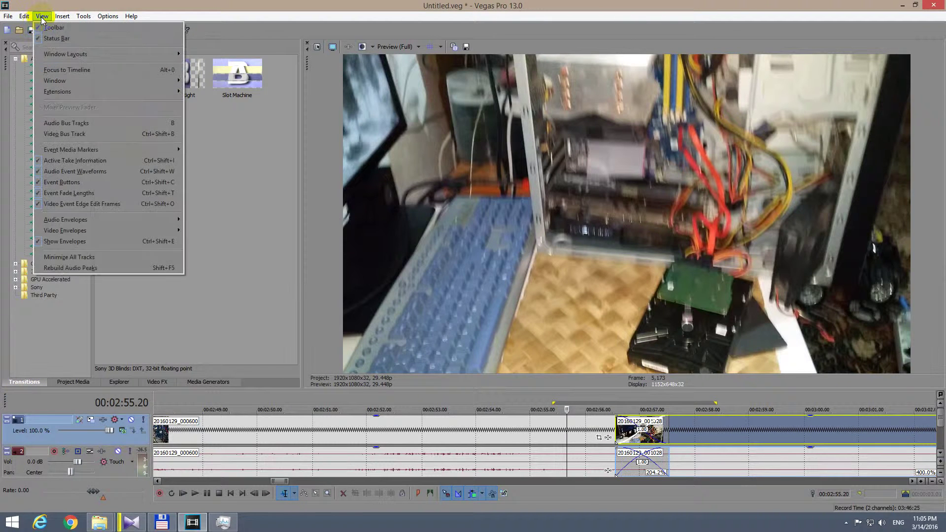
mouse_move(162, 81)
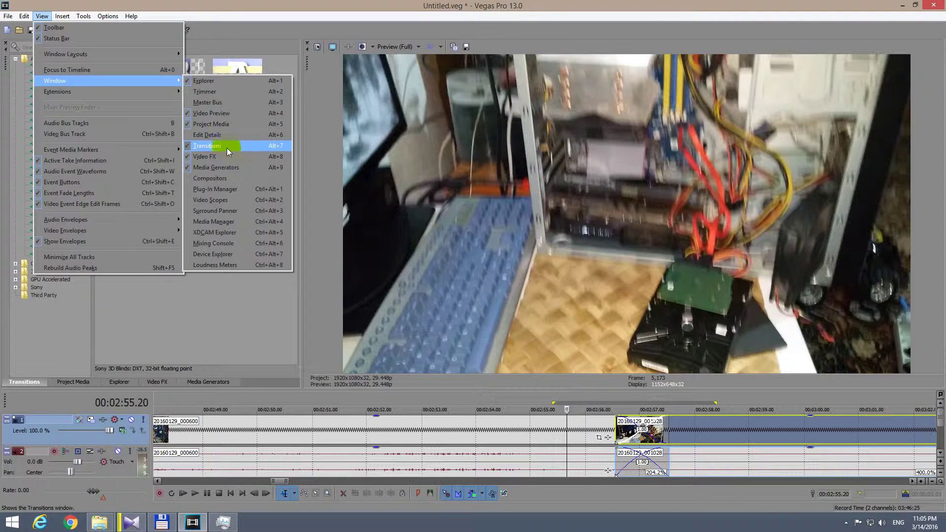
left_click(431, 28)
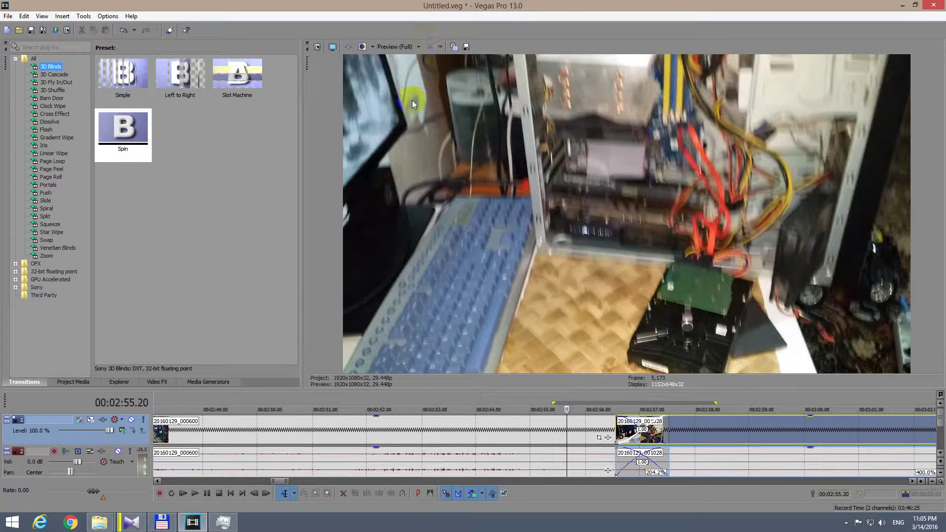
left_click(33, 60)
left_click(53, 67)
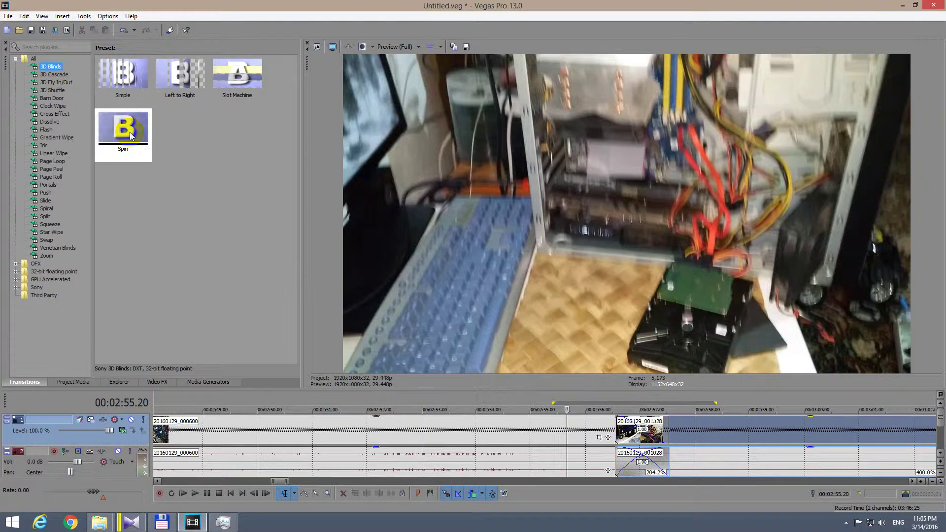
Drop the 3D Blinds Spin preset onto the clips' overlap and close the Video Event FX dialog.
left_click_drag(134, 129, 298, 252)
left_click_drag(540, 367, 641, 434)
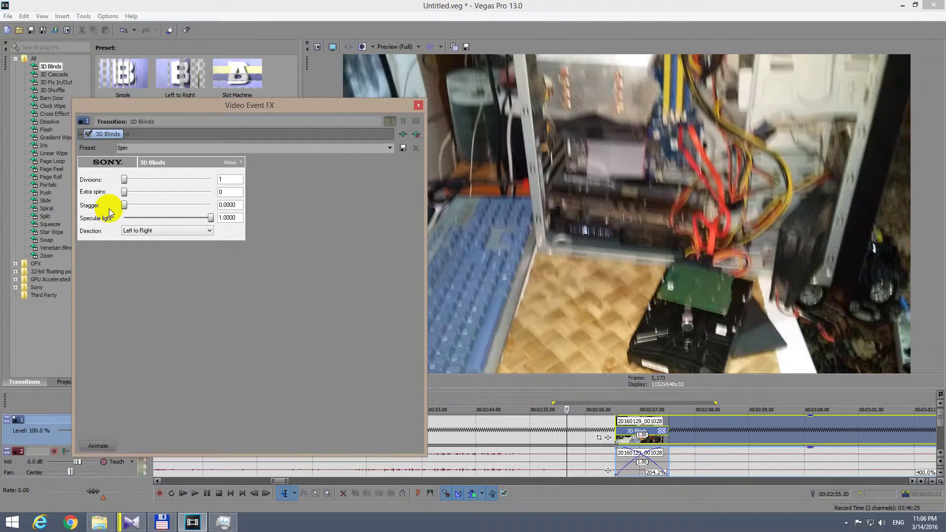
left_click(420, 106)
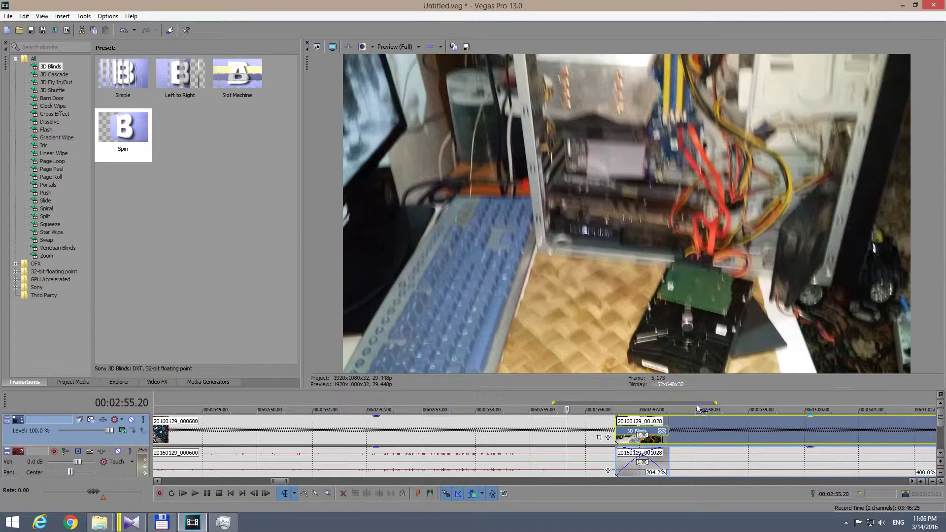
left_click_drag(717, 401, 584, 396)
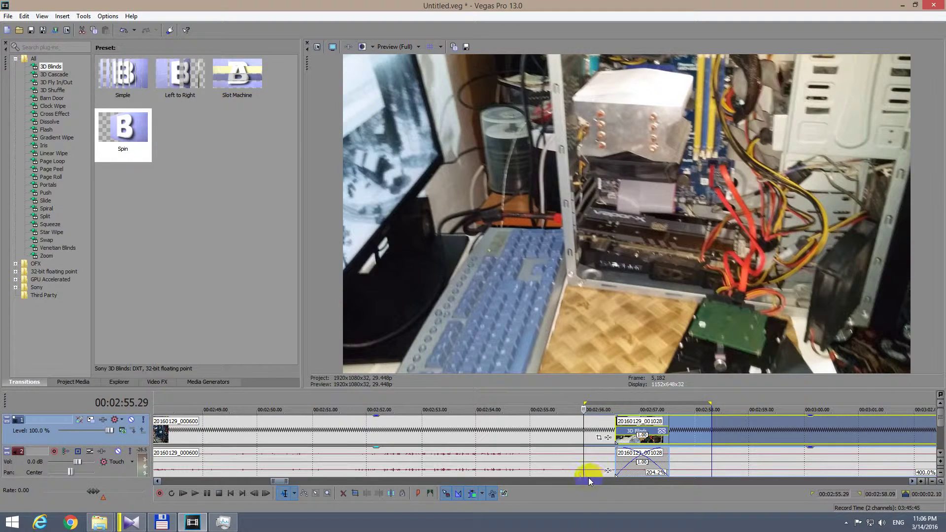
left_click(87, 19)
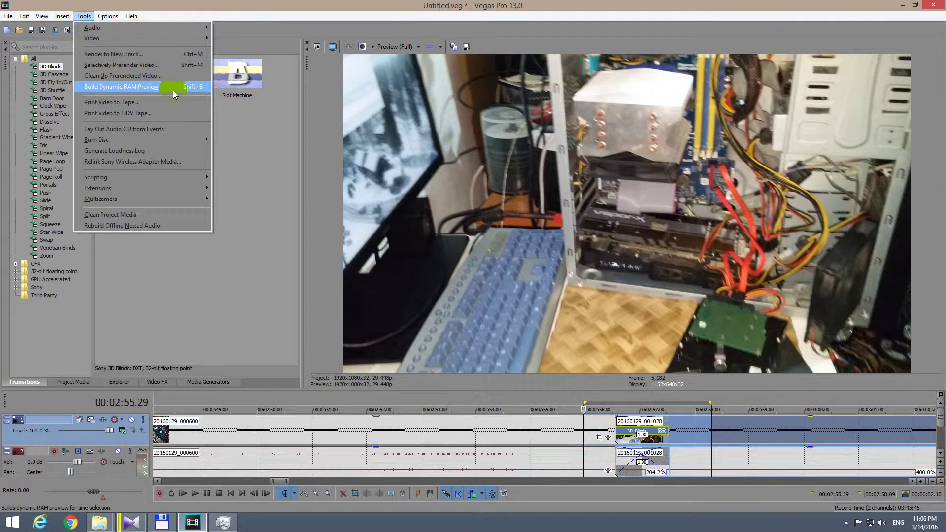
left_click(153, 90)
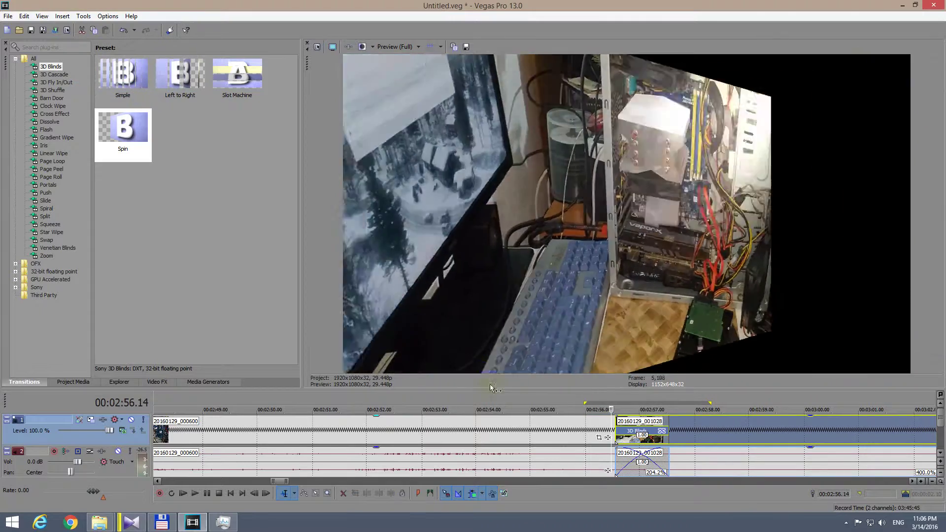
key("space")
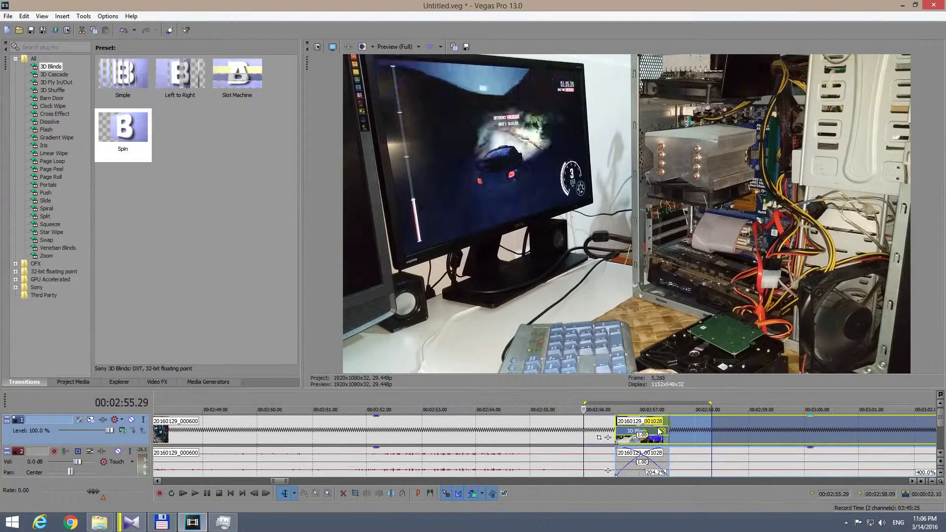
left_click(196, 493)
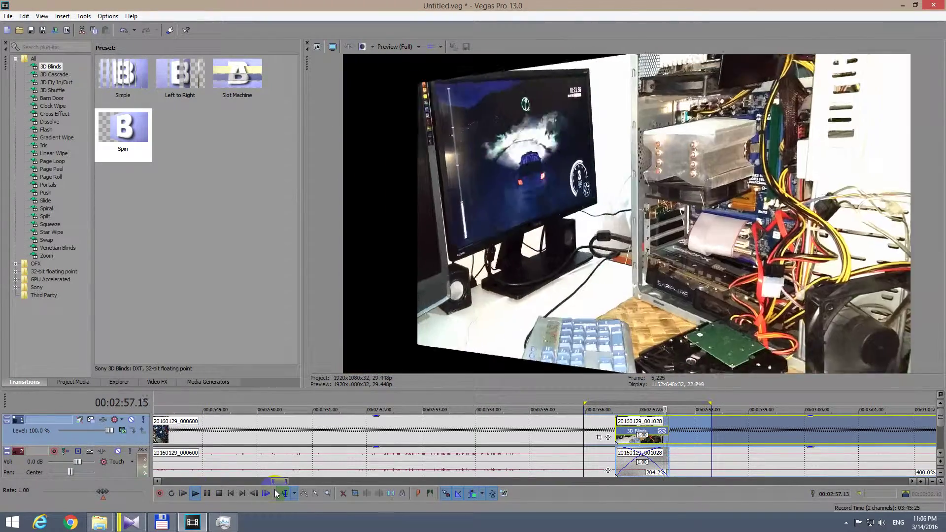
key("space")
left_click(196, 493)
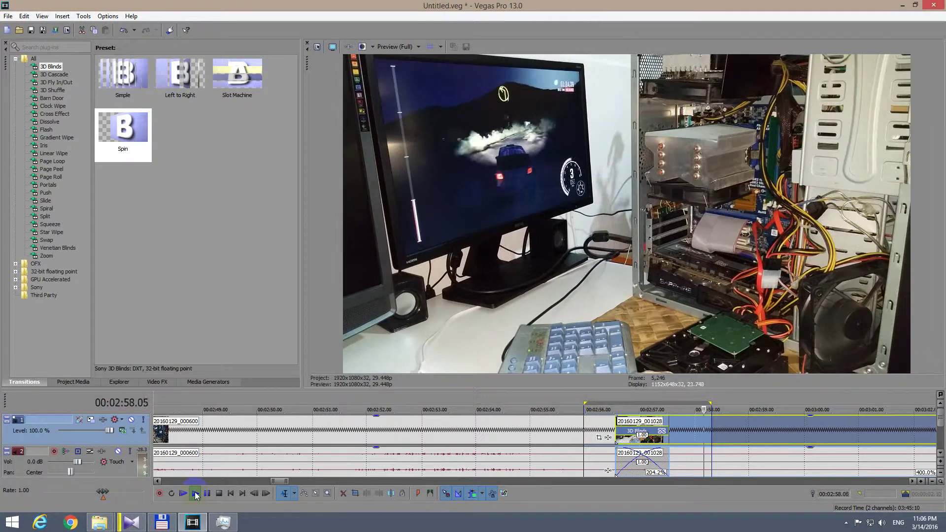
left_click(219, 493)
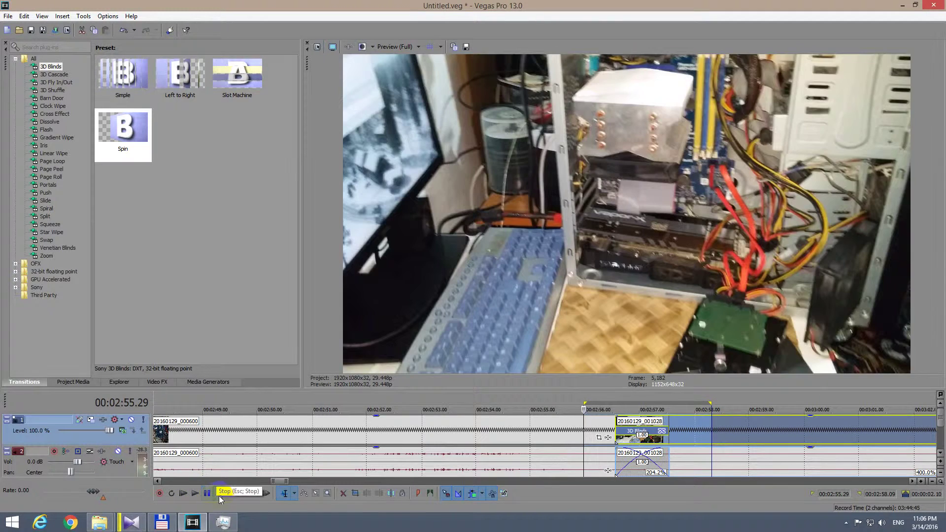
left_click(765, 431)
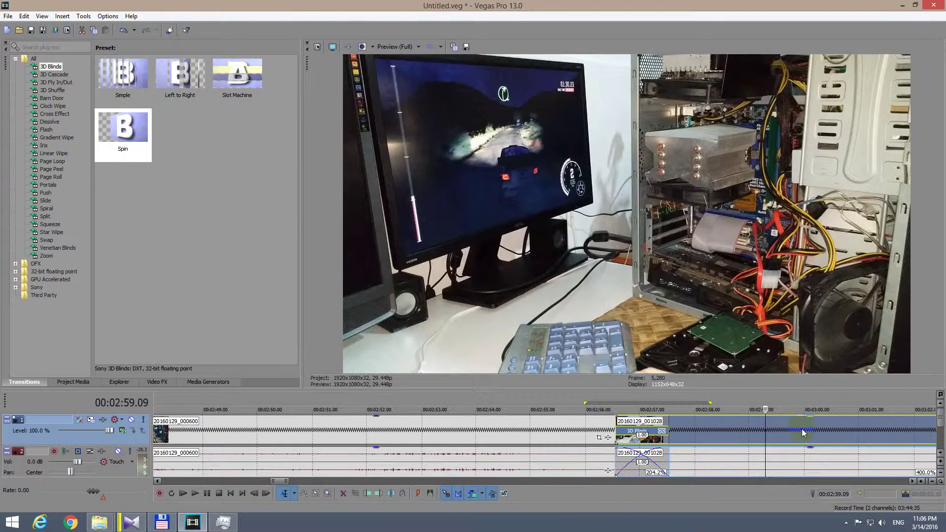
Lengthen the Spin transition to 2.21, play it, and mark a region from 00:02:53.14 to 00:02:58.14.
left_click_drag(812, 431, 744, 443)
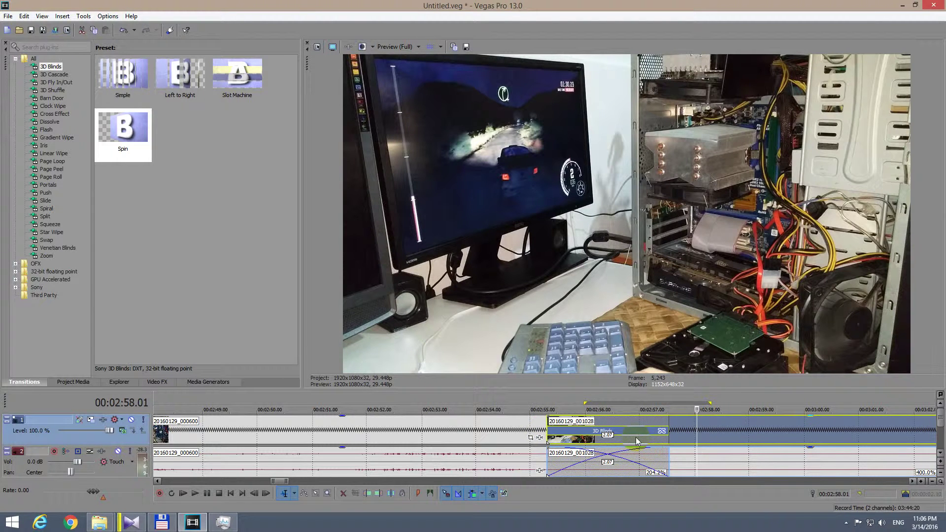
left_click_drag(724, 436, 698, 437)
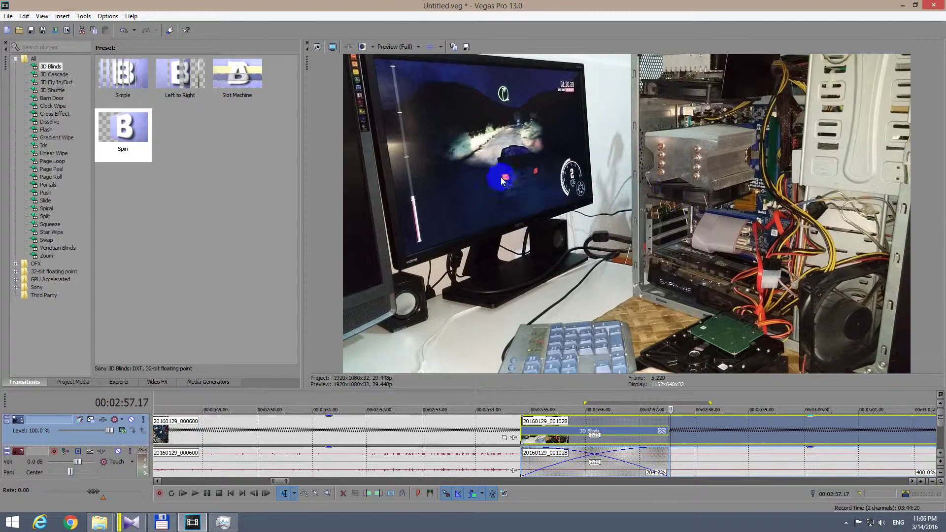
left_click(458, 403)
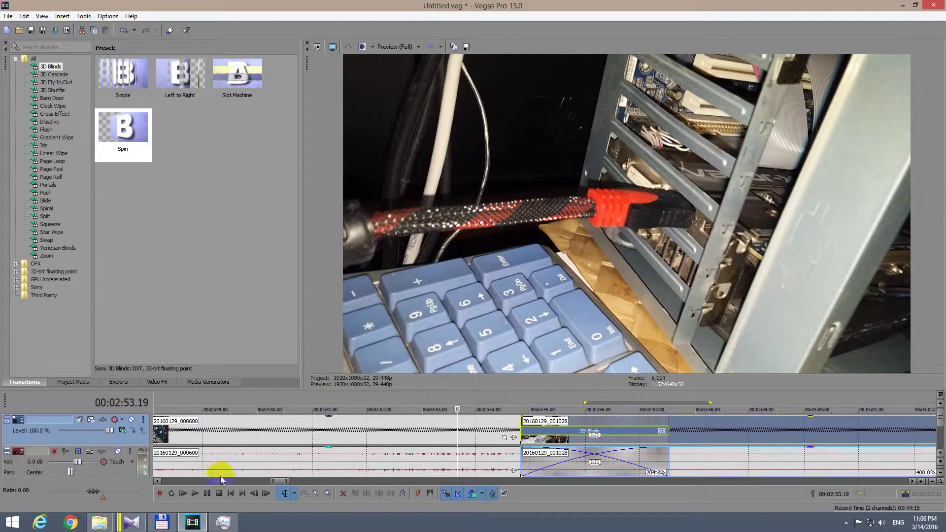
left_click(196, 493)
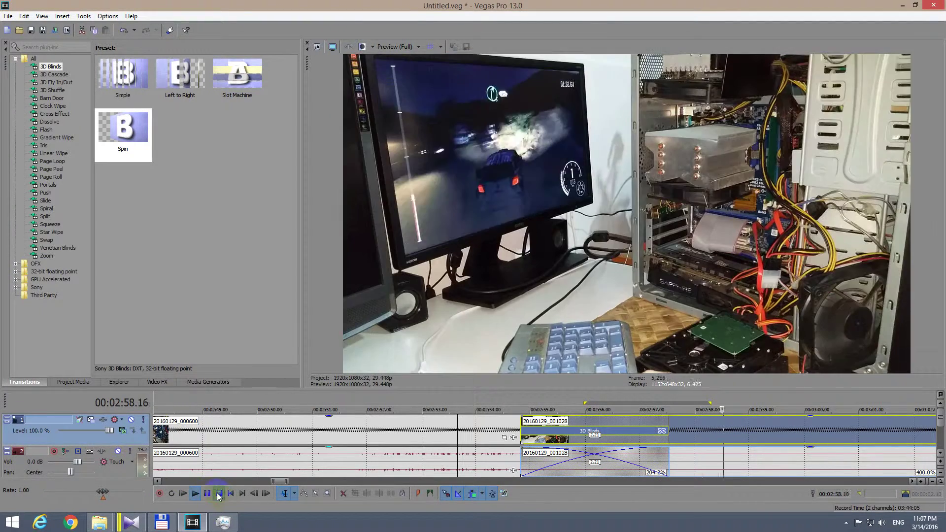
left_click(219, 493)
left_click_drag(715, 404, 448, 397)
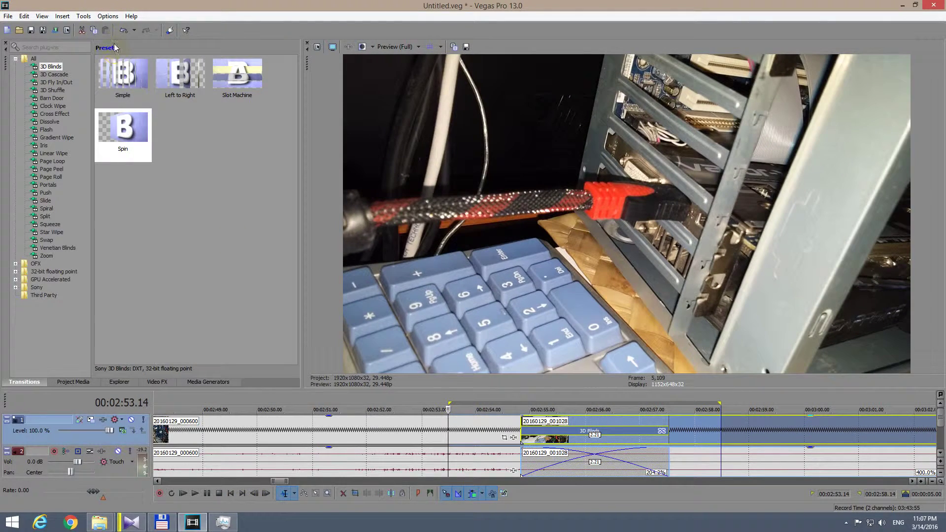
Build a dynamic RAM preview of the 00:02:53.14–00:02:58.14 region from Tools and play it.
left_click(83, 16)
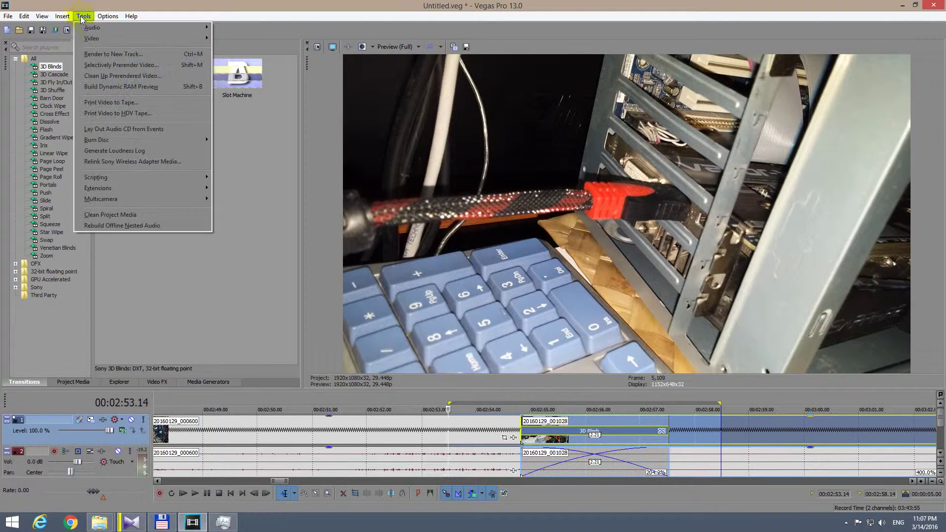
left_click(148, 86)
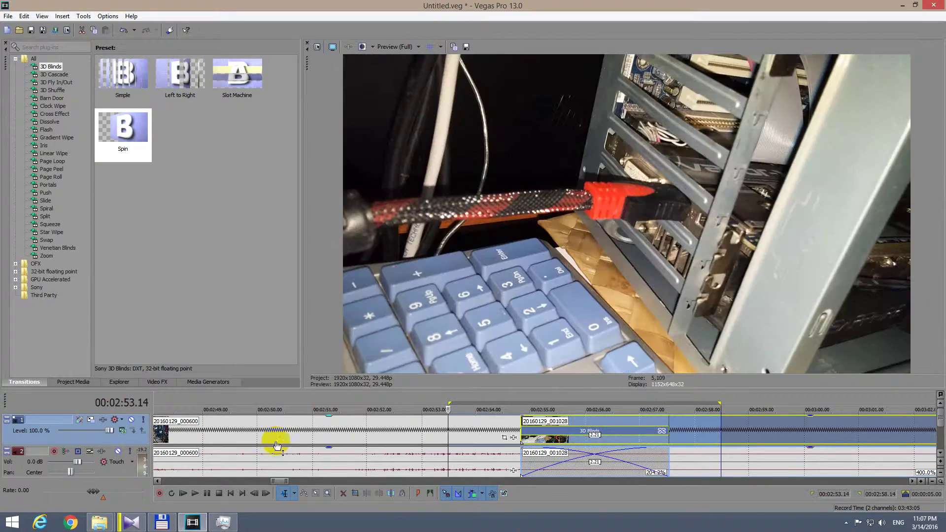
left_click(195, 494)
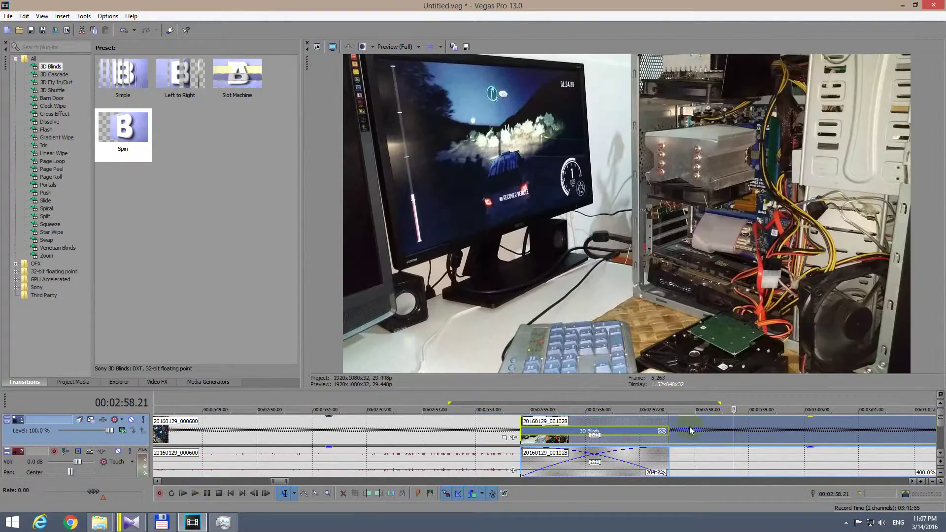
Shift the second clip right to shorten the transition and play a 00:02:56.08–00:02:58.08 region.
left_click_drag(691, 431, 796, 435)
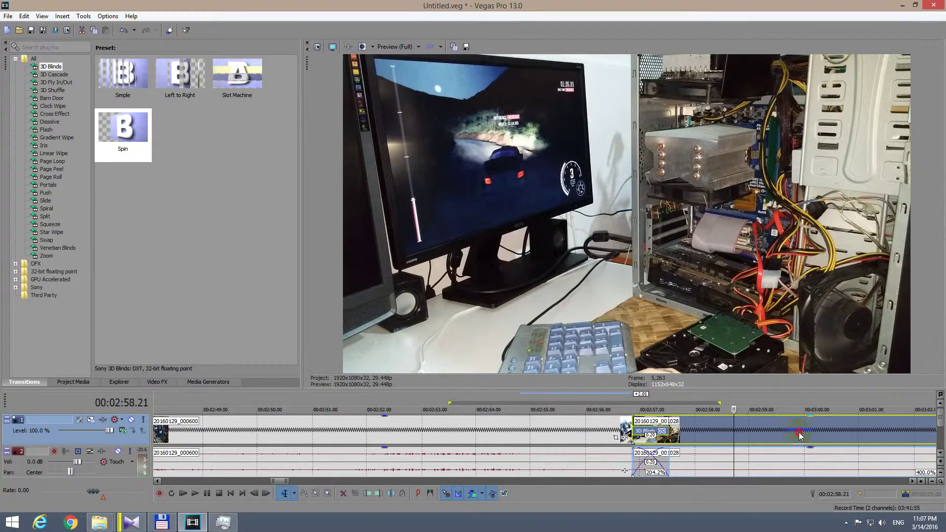
double_click(697, 402)
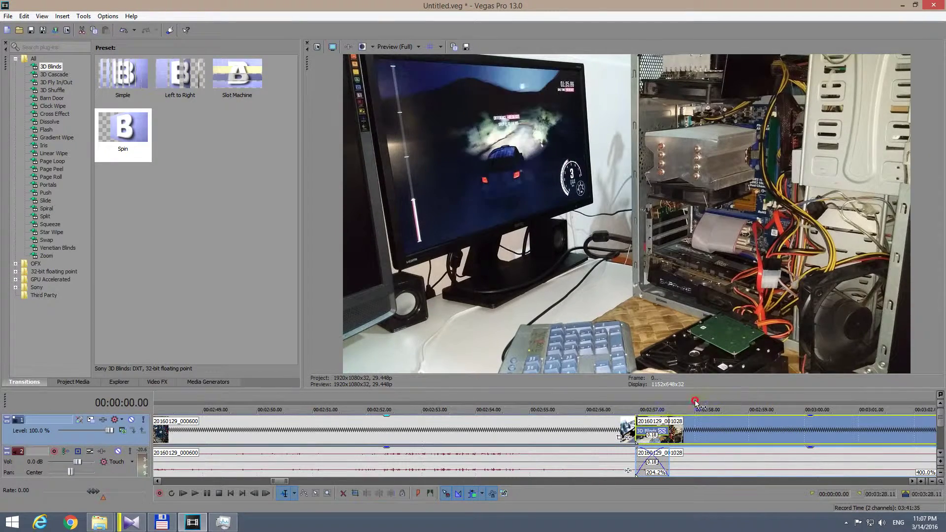
left_click_drag(600, 398, 709, 399)
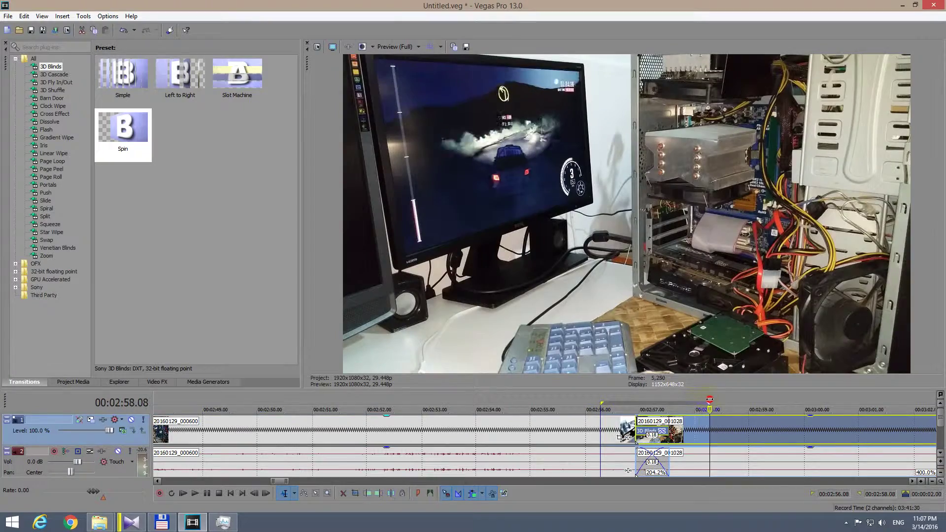
key("space")
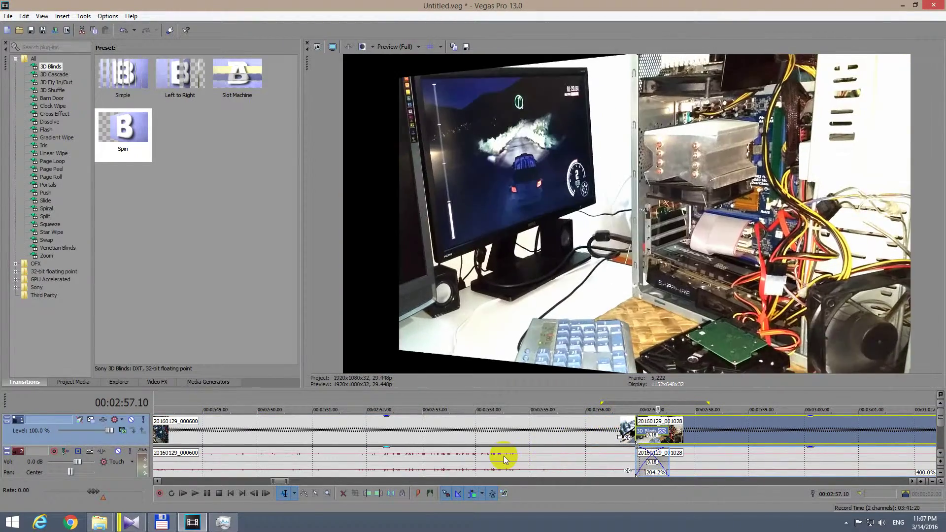
key("space")
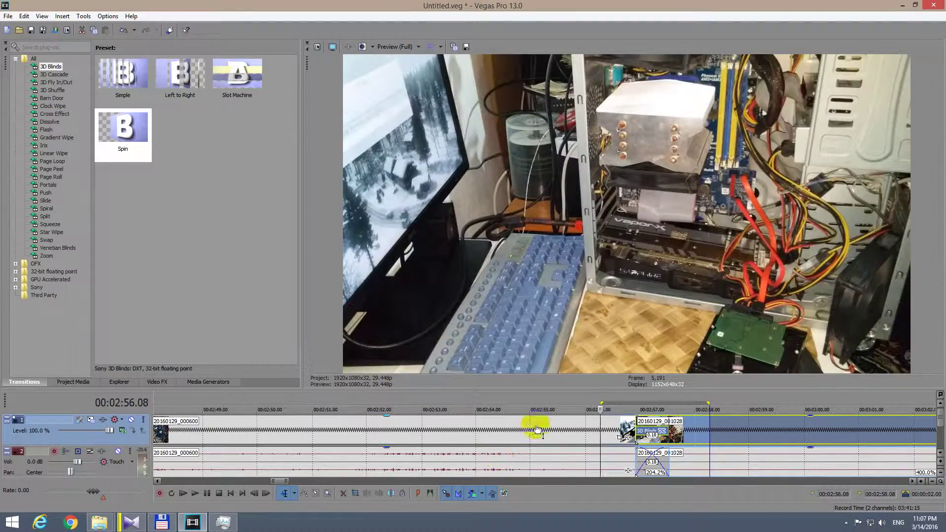
Replay the transition starting from 00:02:55.15.
left_click(557, 416)
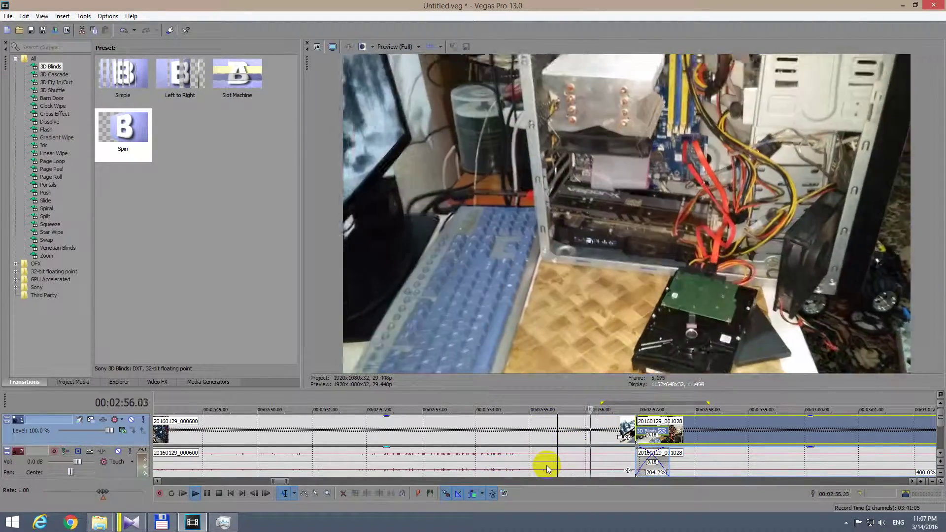
key("space")
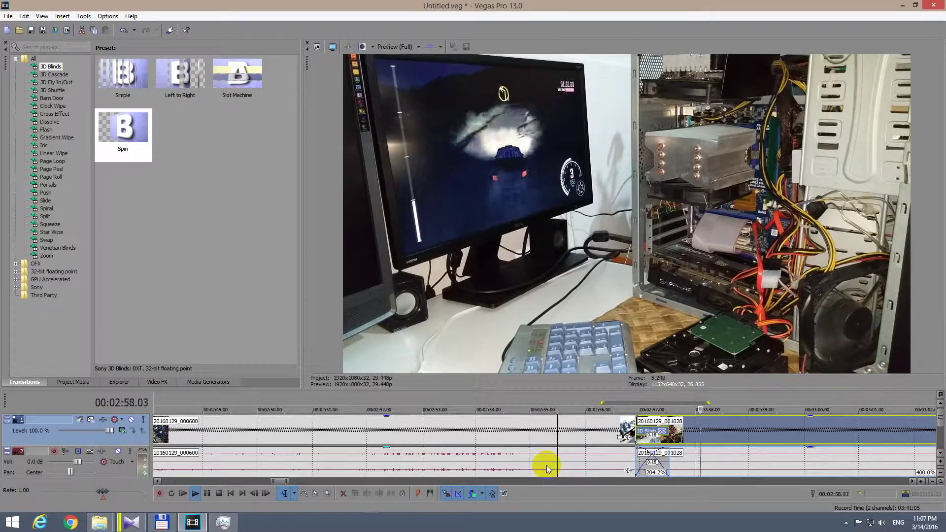
key("space")
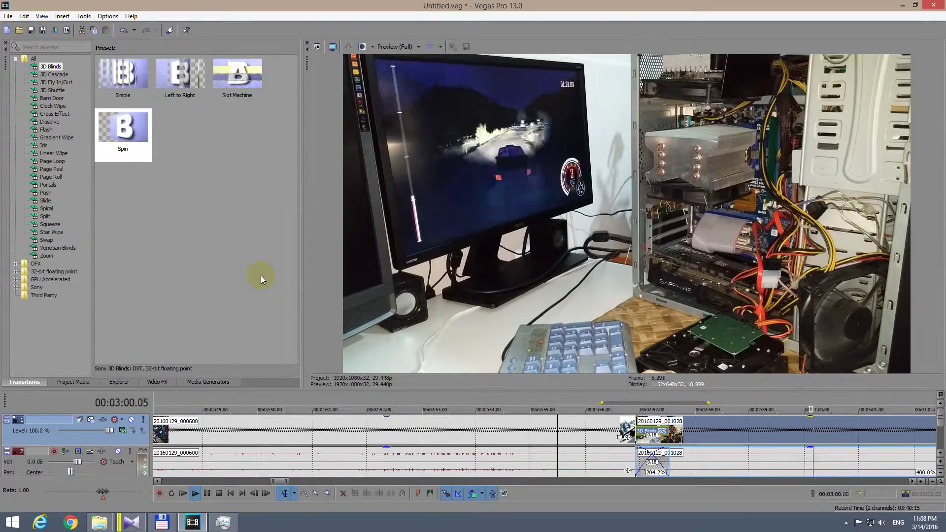
key("space")
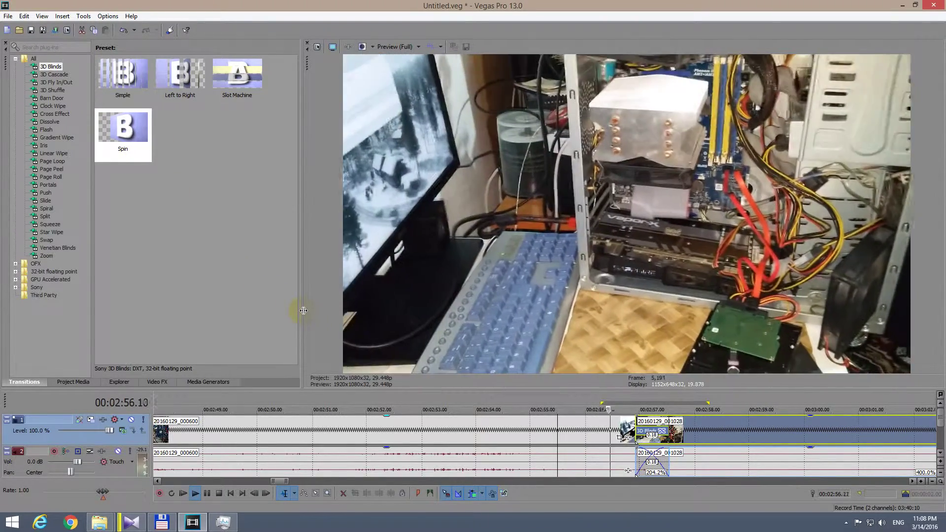